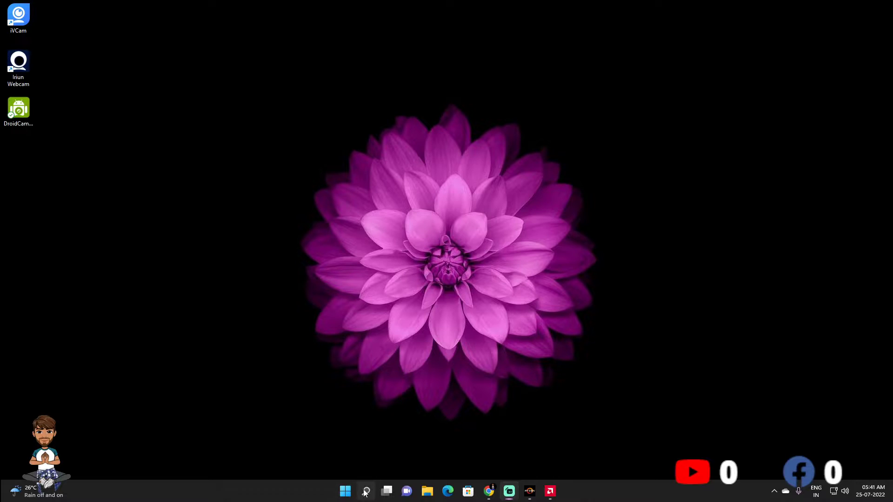
# Open Power Options in Control Panel, examine which power plan is active, and close the window
pyautogui.click(366, 491)
pyautogui.write('control Panel')
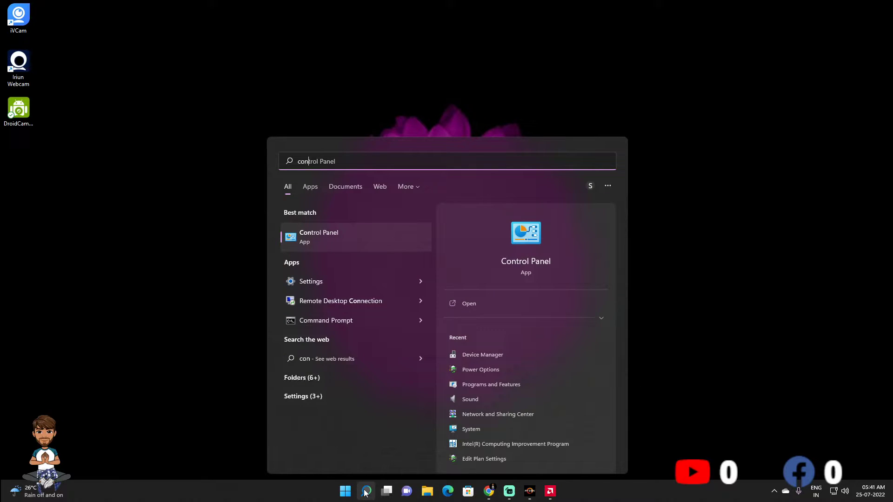
pyautogui.click(356, 238)
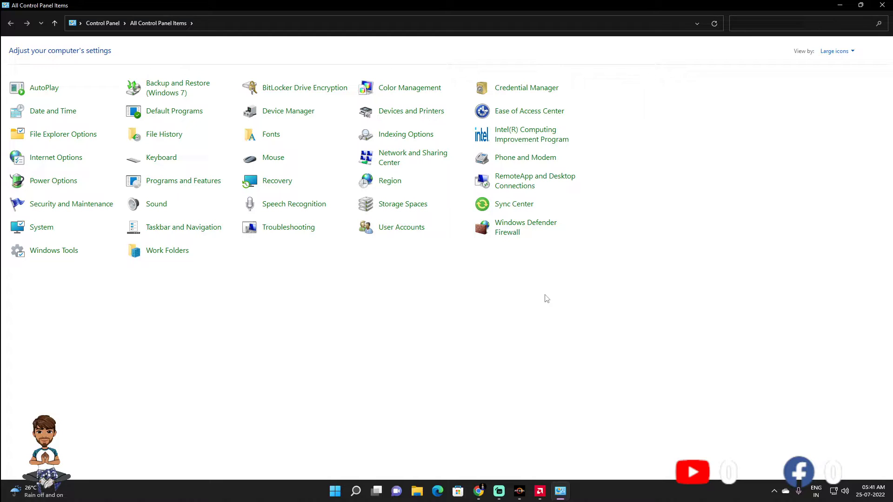
pyautogui.click(65, 186)
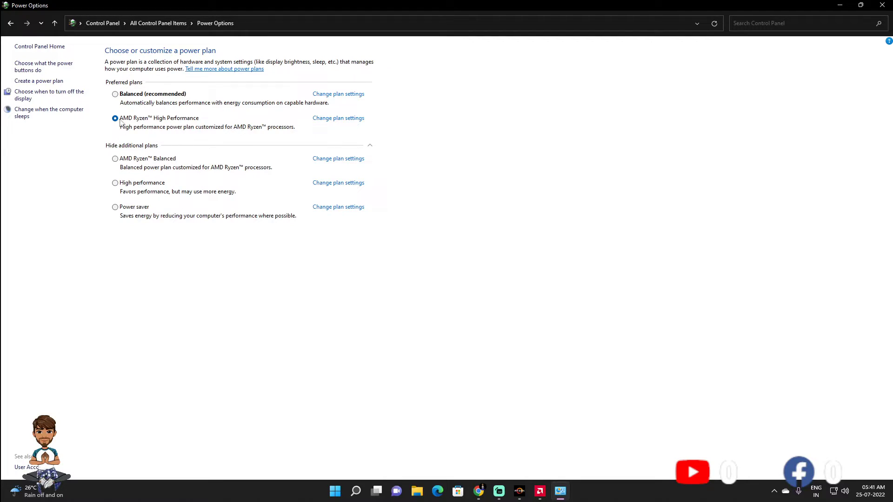
pyautogui.click(10, 23)
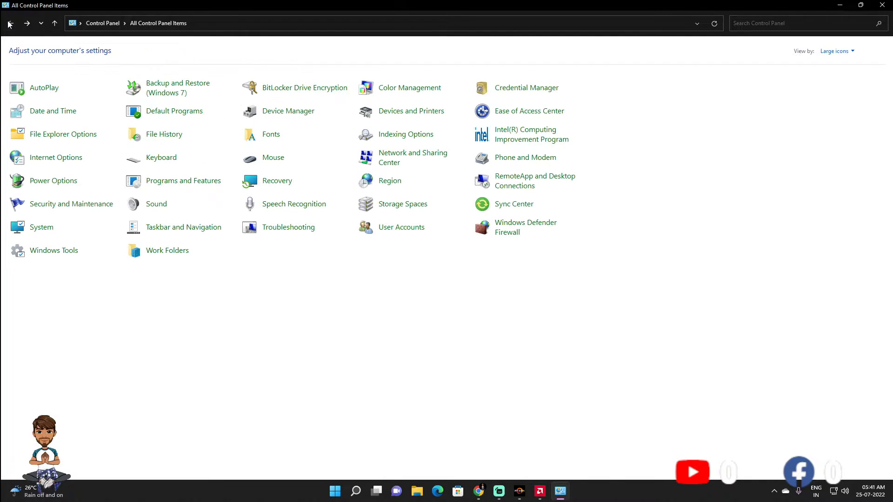
pyautogui.click(65, 182)
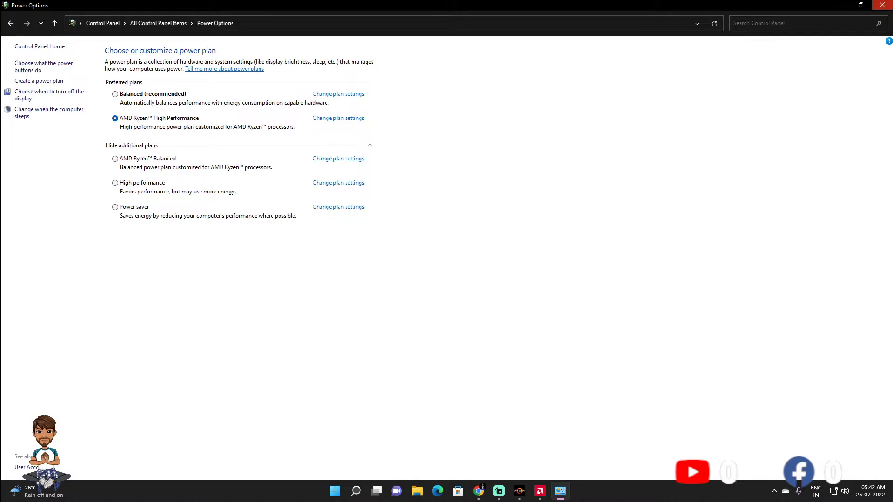
pyautogui.click(884, 5)
# Switch to AMD Ryzen Master, apply Precision Boost Overdrive as the Creator Mode control mode, and close the program
pyautogui.click(529, 492)
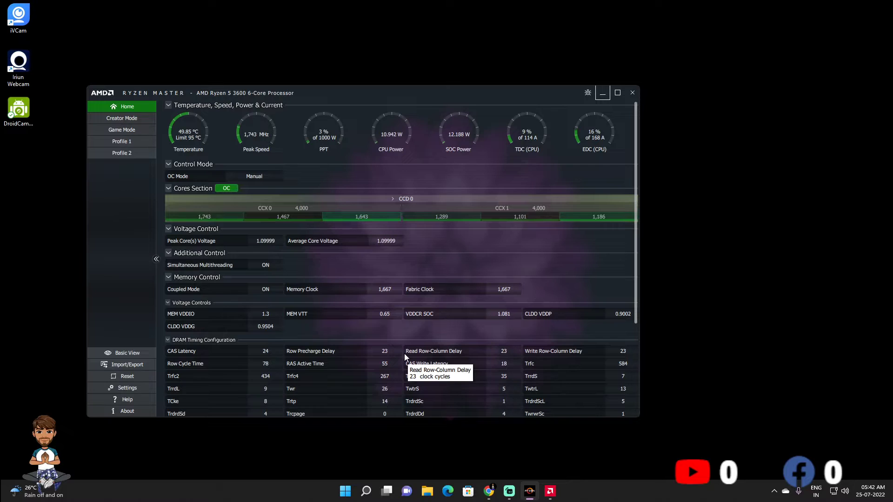
pyautogui.click(141, 120)
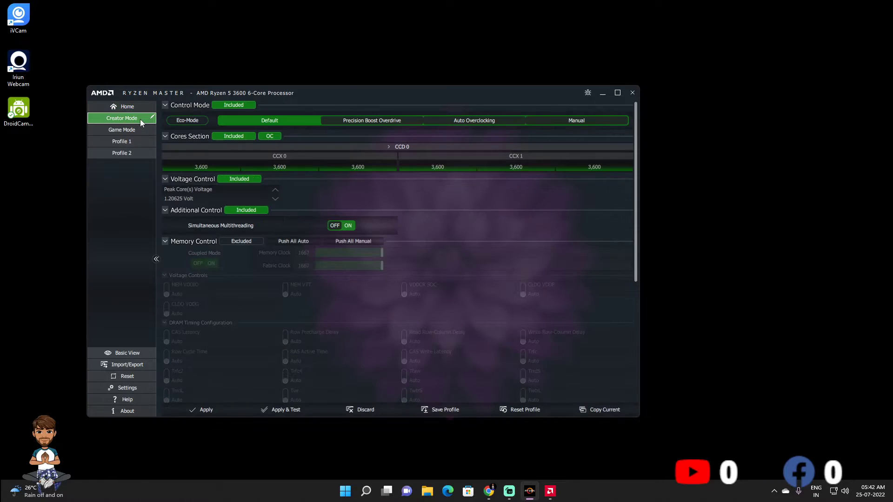
pyautogui.click(140, 109)
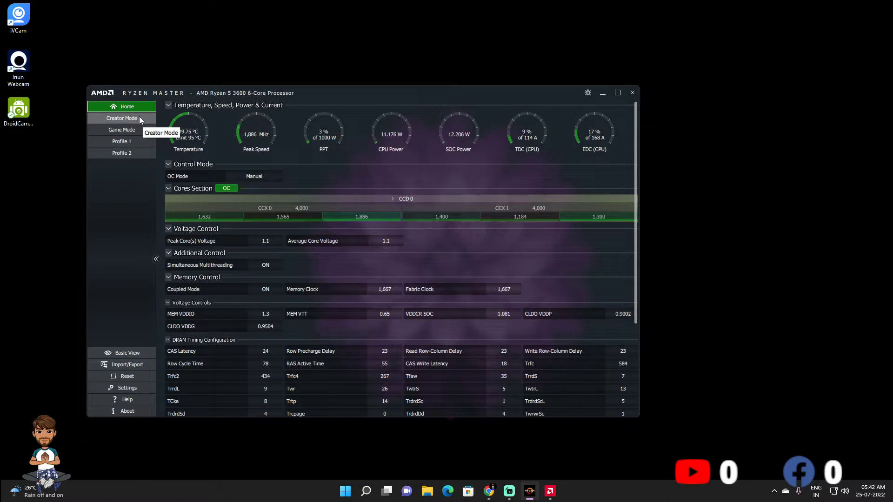
pyautogui.click(140, 118)
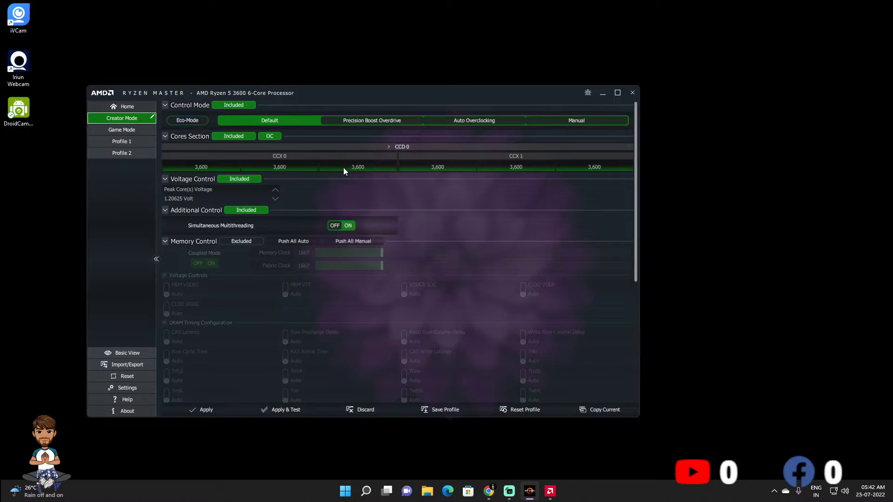
pyautogui.click(395, 121)
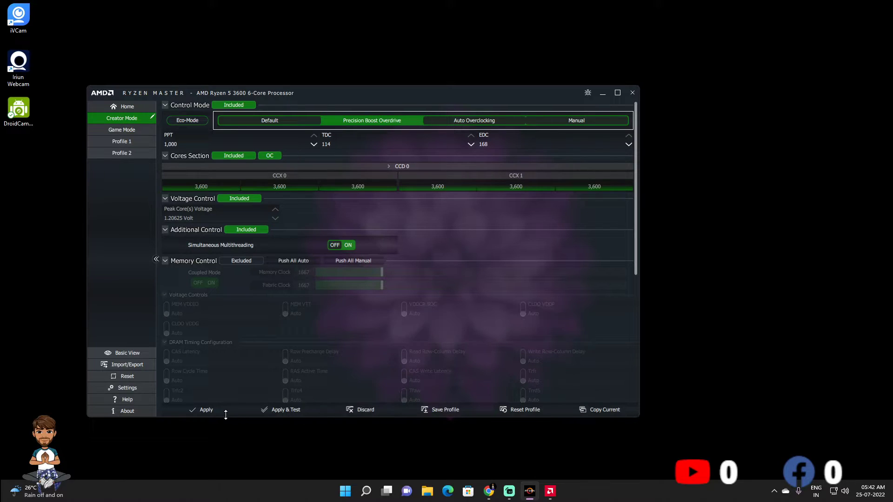
pyautogui.click(209, 411)
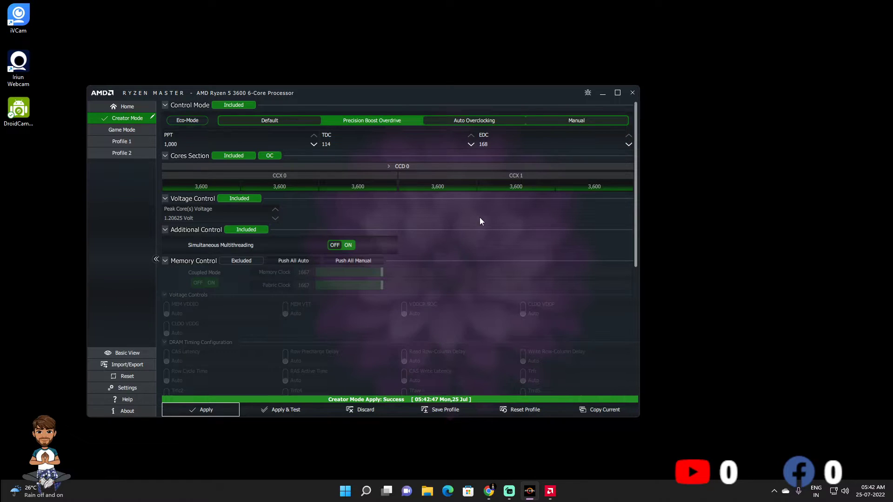
pyautogui.click(632, 94)
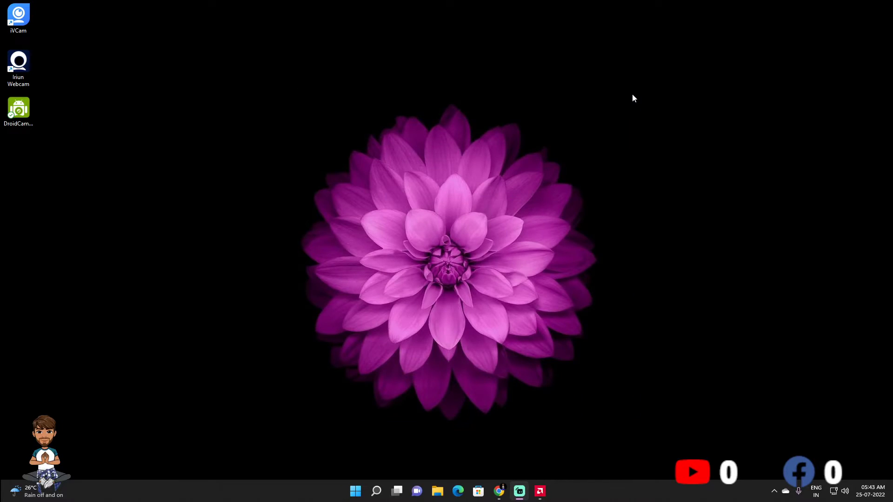
# Switch to AMD Software: Adrenalin Edition and examine its global graphics settings, home overview, installed games and system settings
pyautogui.click(540, 491)
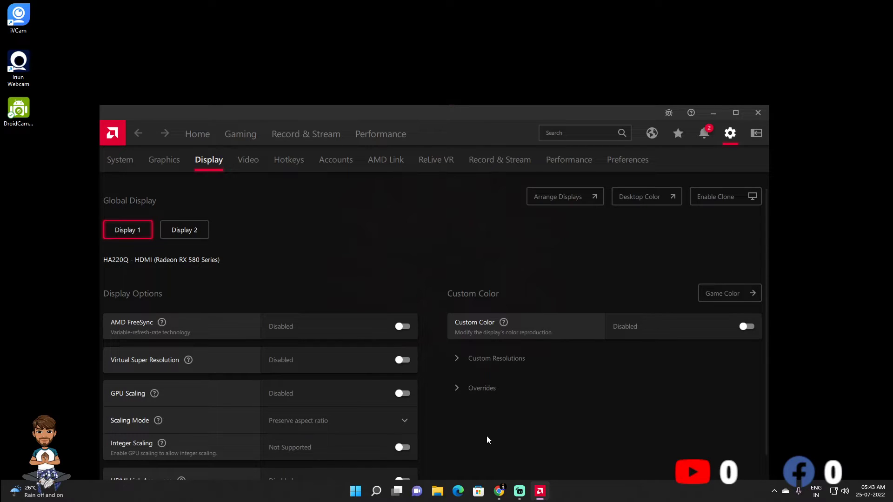
pyautogui.moveTo(401, 116); pyautogui.dragTo(414, 21)
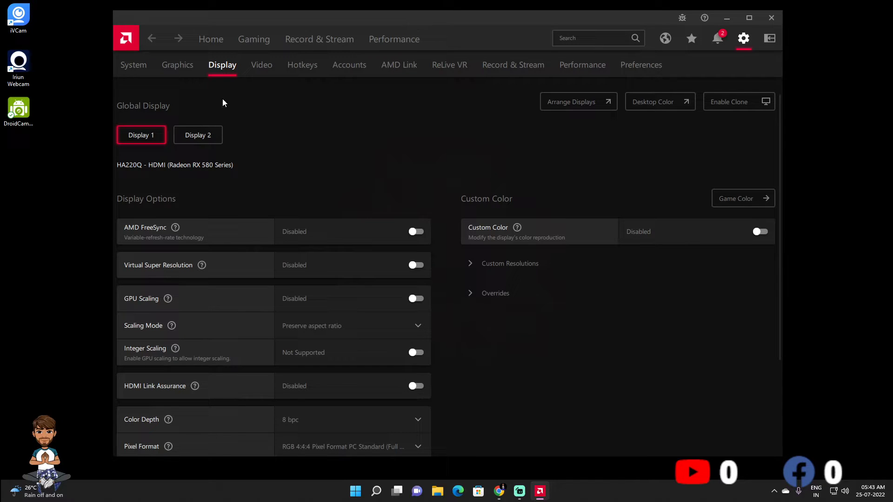
pyautogui.click(189, 67)
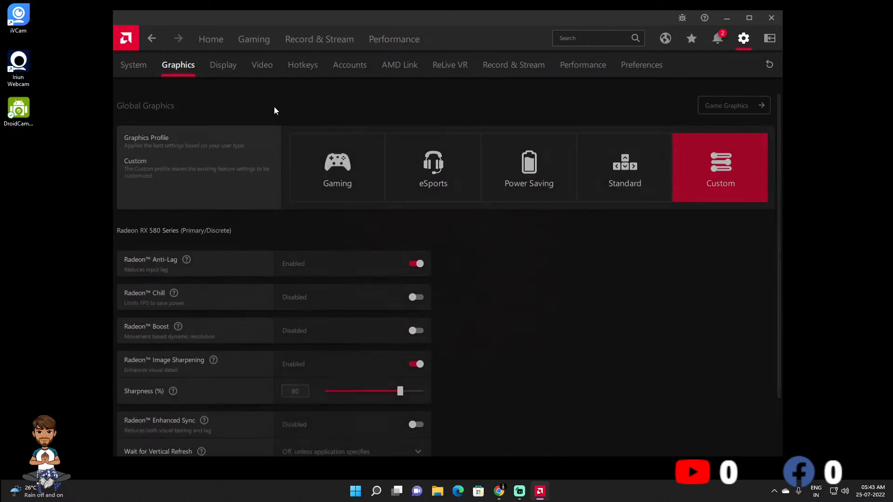
pyautogui.click(211, 47)
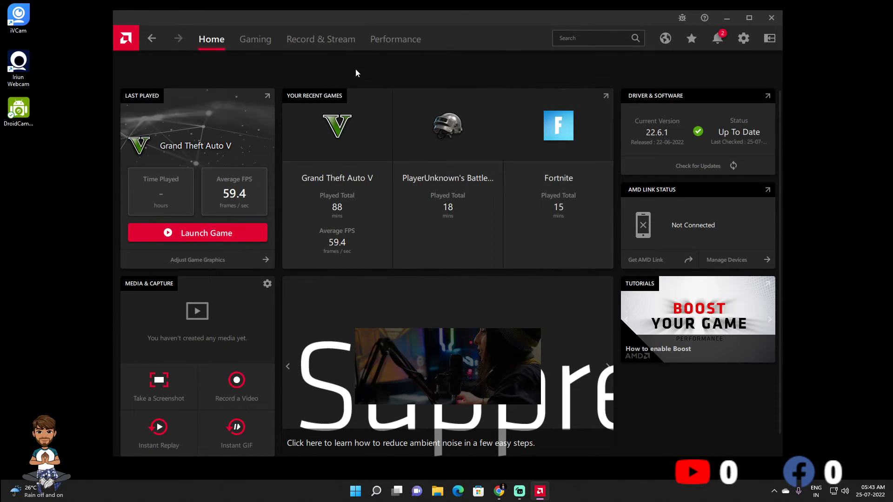
pyautogui.click(255, 31)
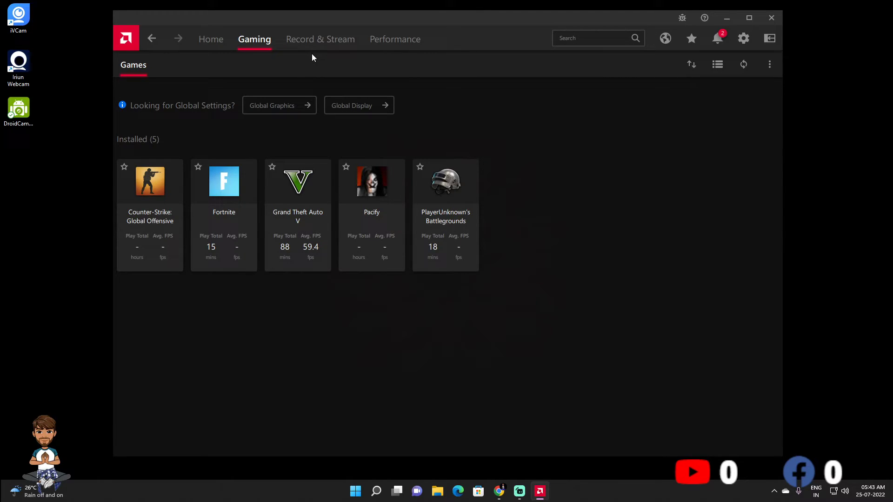
pyautogui.click(210, 39)
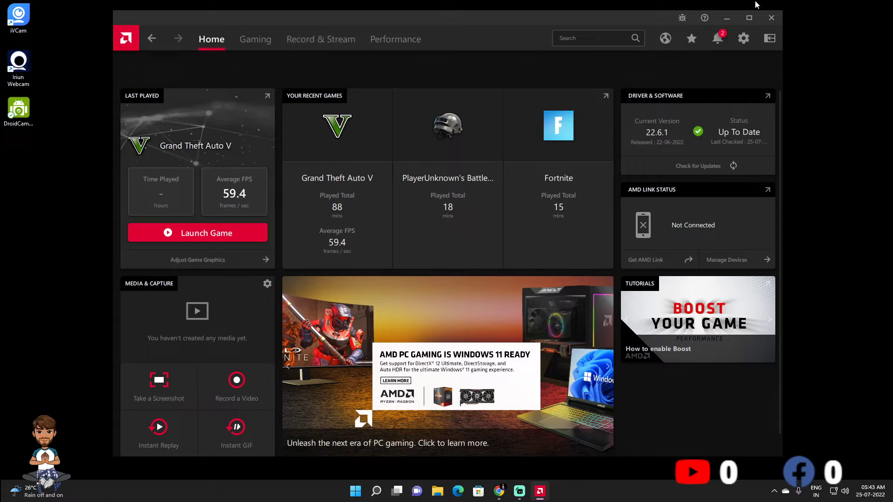
pyautogui.click(744, 38)
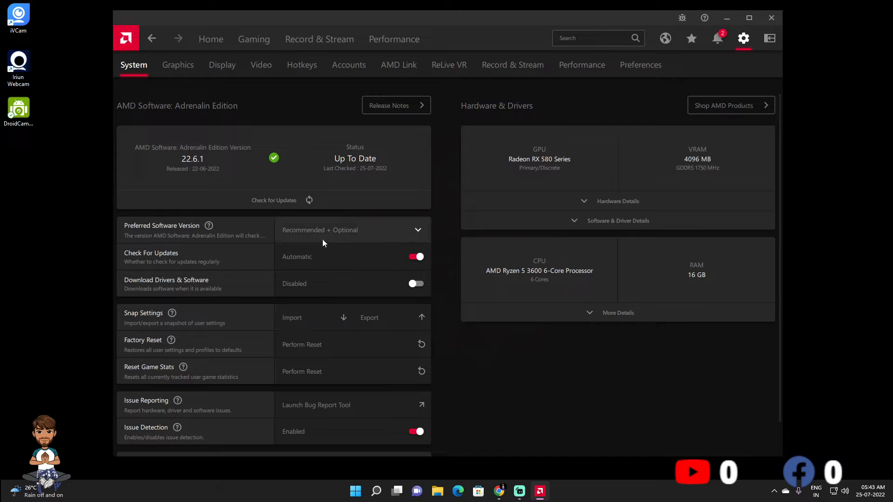
pyautogui.scroll(-1, 285, 381)
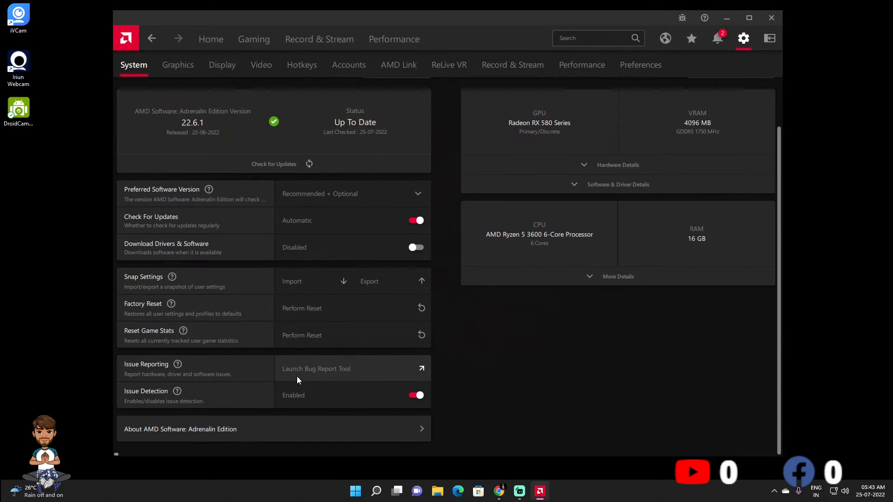
pyautogui.scroll(1, 371, 214)
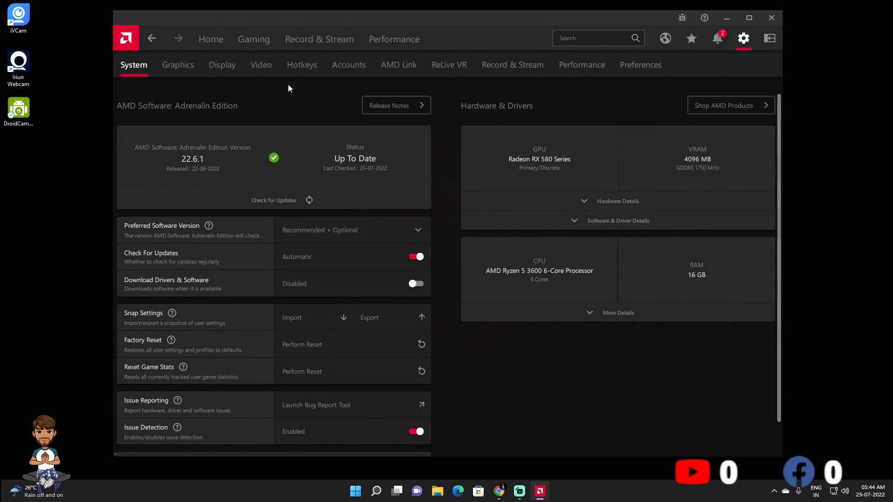
# Set the global graphics profile to Gaming and close AMD Software
pyautogui.click(188, 70)
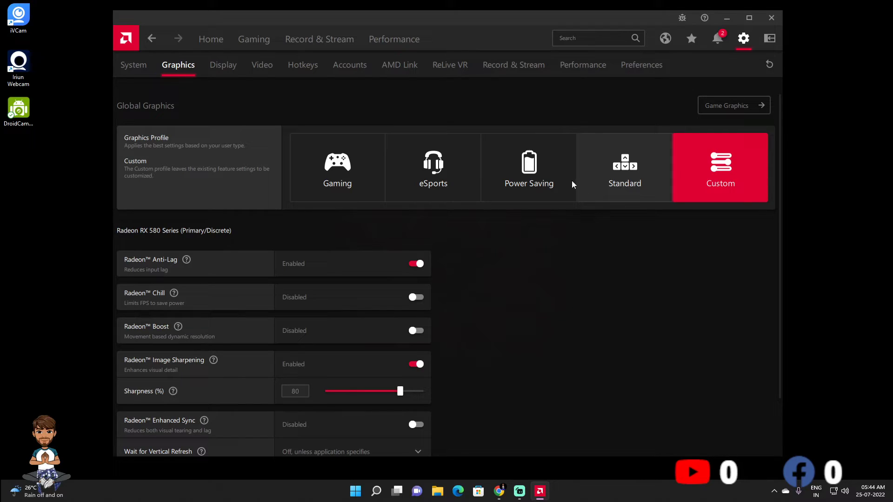
pyautogui.click(376, 185)
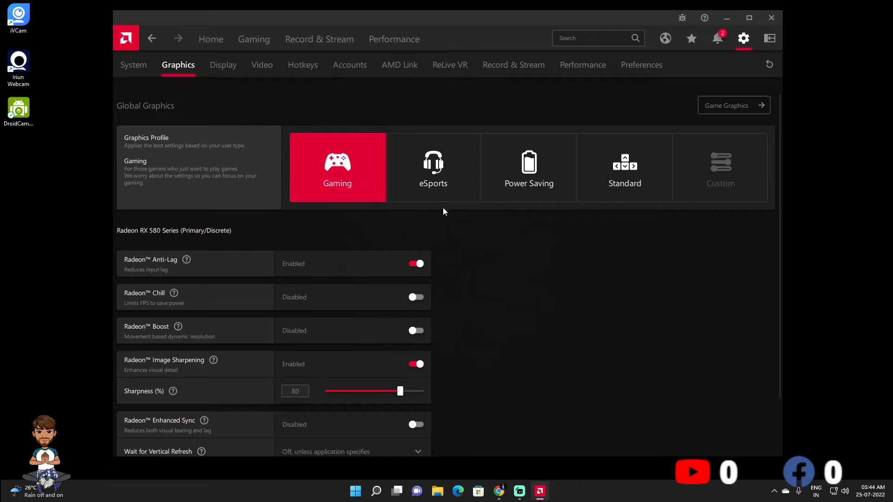
pyautogui.click(225, 50)
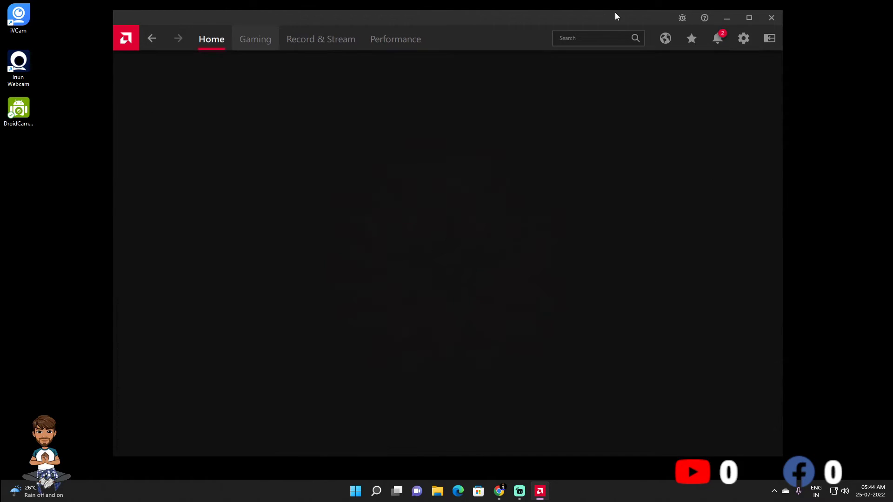
pyautogui.click(771, 18)
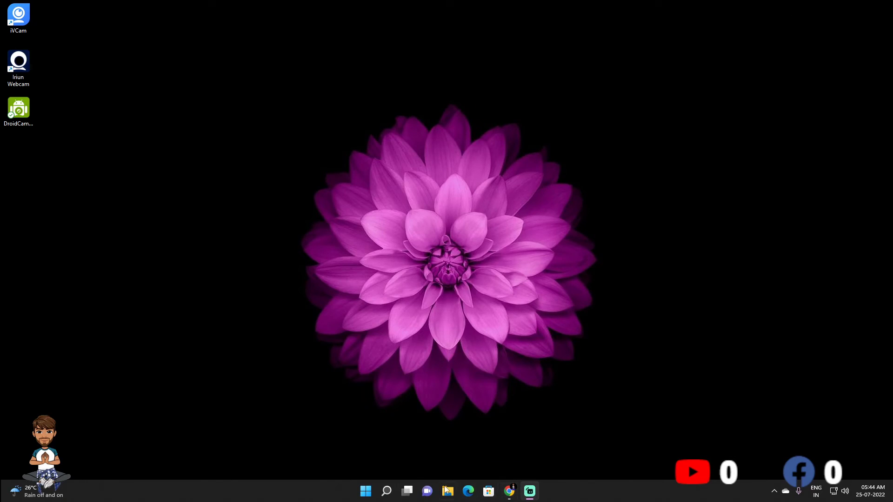
# Launch ASUS GPU TweakII and activate Gaming mode for the RX 580 graphics card
pyautogui.click(361, 494)
pyautogui.write('asu')
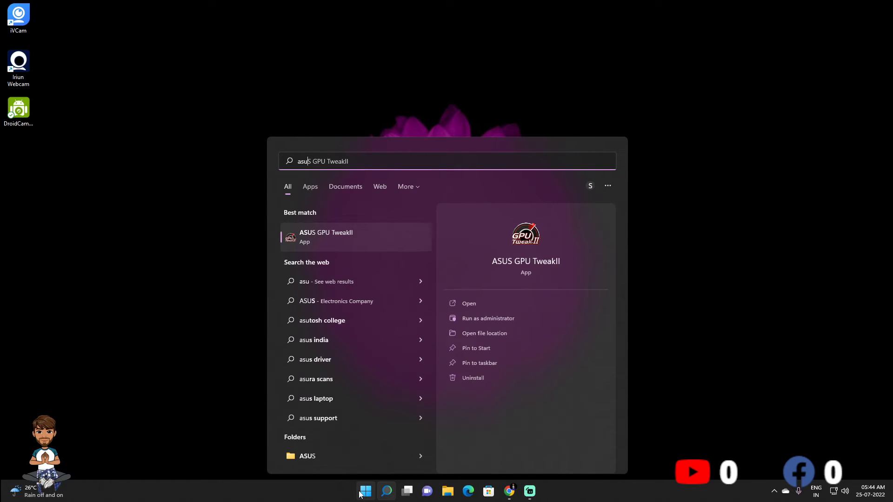
pyautogui.click(327, 236)
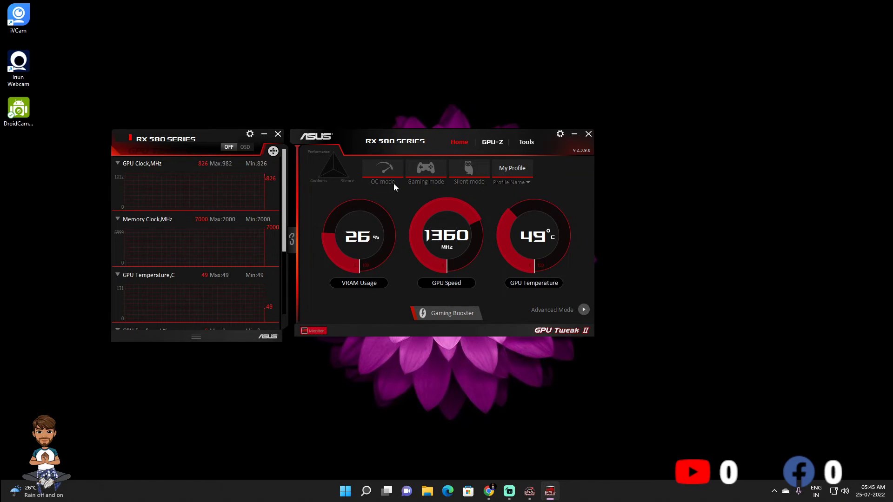
pyautogui.click(424, 175)
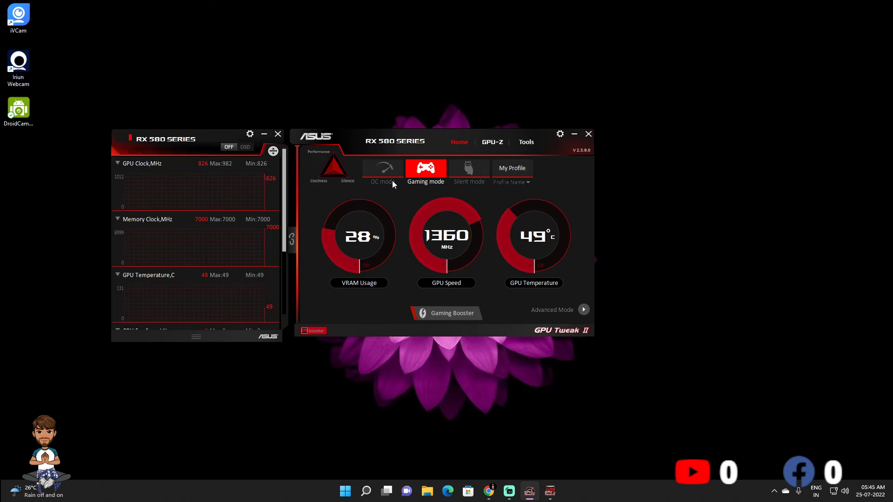